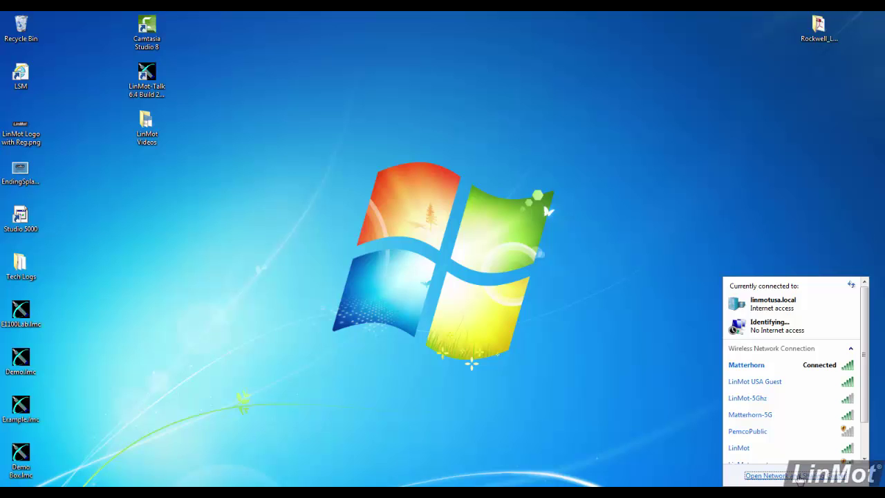
Give Local Area Connection the static IPv4 address 192.168.1.182 with subnet mask 255.255.255.0
{"action": "left_click", "coordinate": [766, 475]}
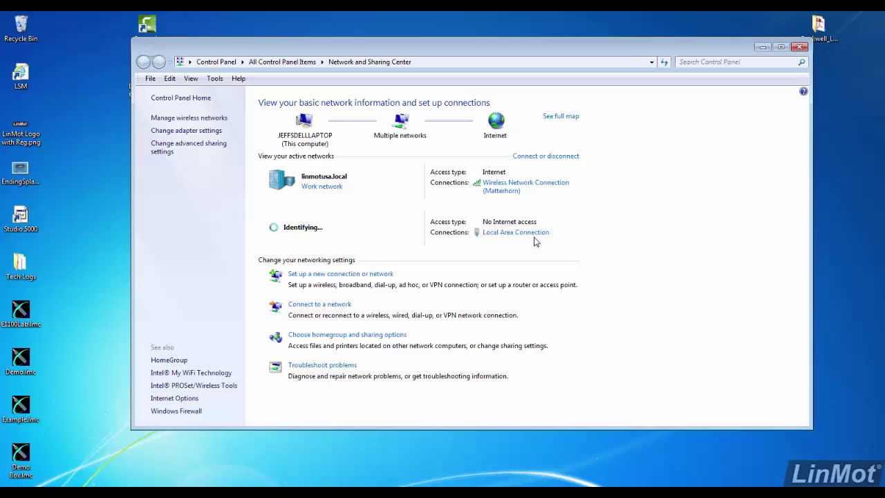
{"action": "left_click", "coordinate": [536, 234]}
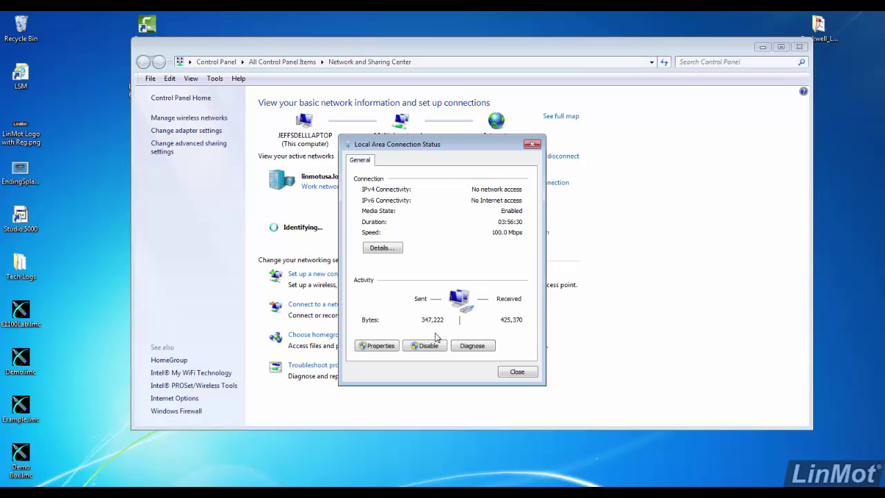
{"action": "left_click", "coordinate": [380, 345]}
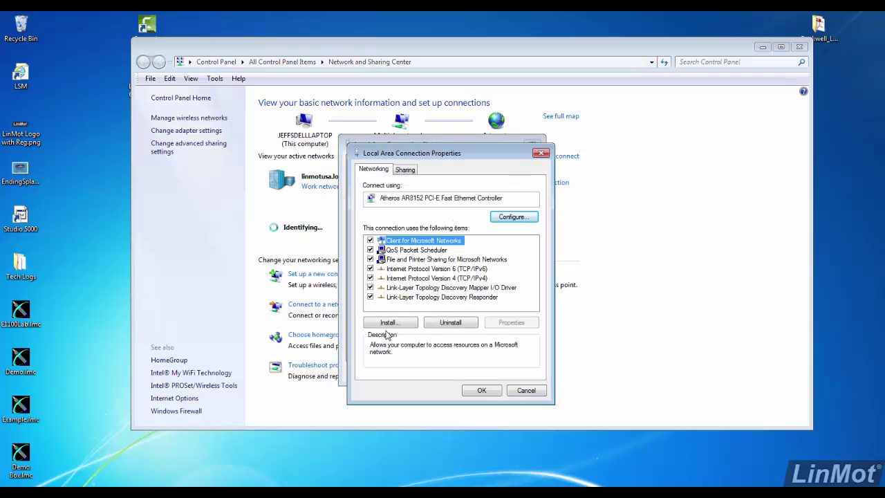
{"action": "double_click", "coordinate": [442, 278]}
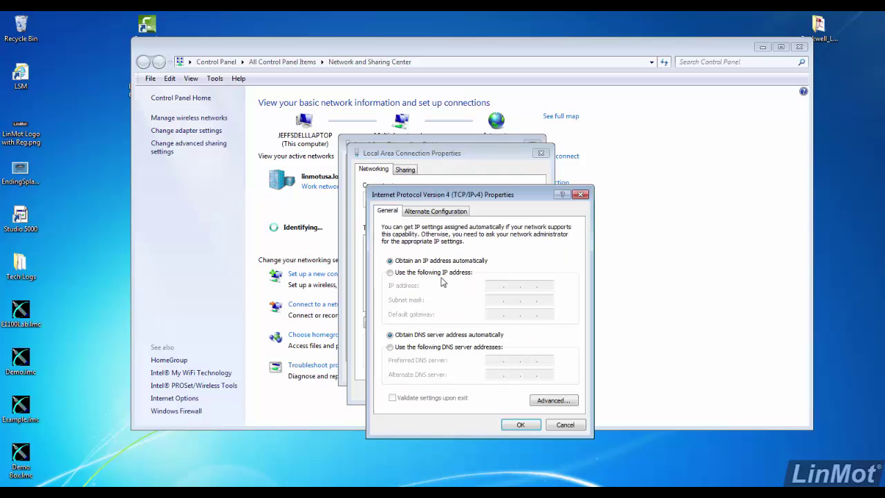
{"action": "left_click", "coordinate": [392, 274]}
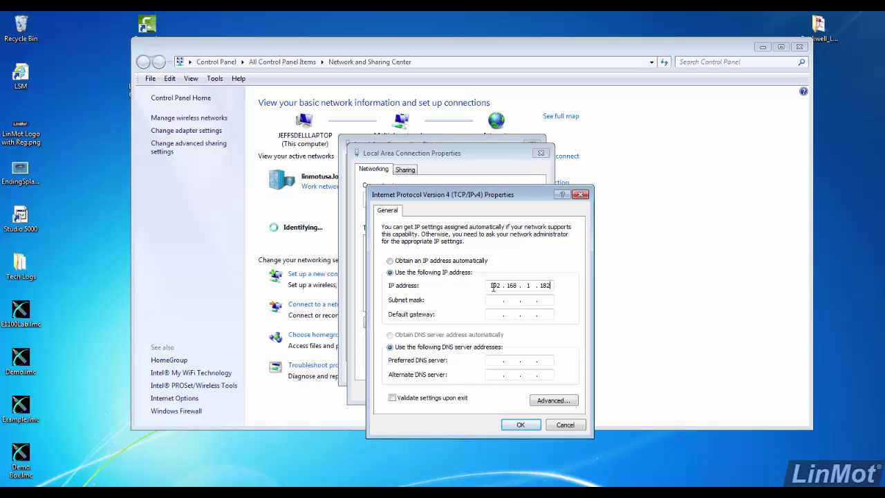
{"action": "left_click", "coordinate": [492, 300]}
{"action": "left_click", "coordinate": [517, 424]}
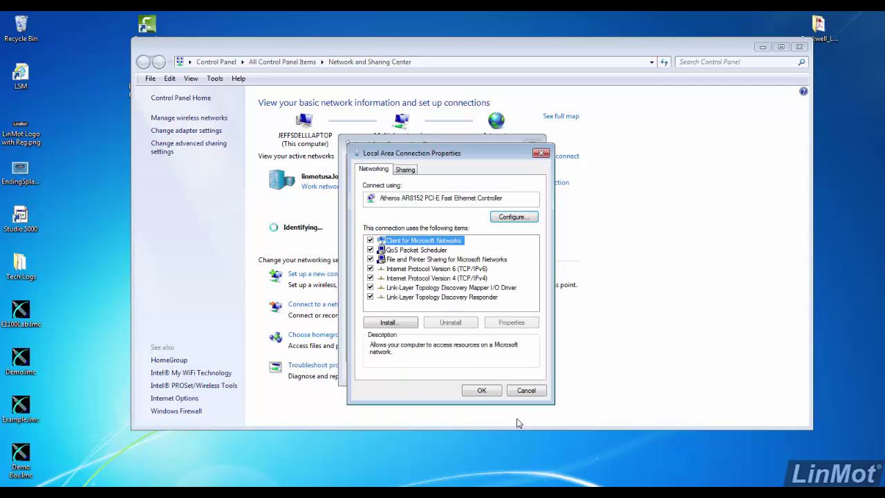
{"action": "left_click", "coordinate": [491, 391]}
{"action": "left_click", "coordinate": [517, 372]}
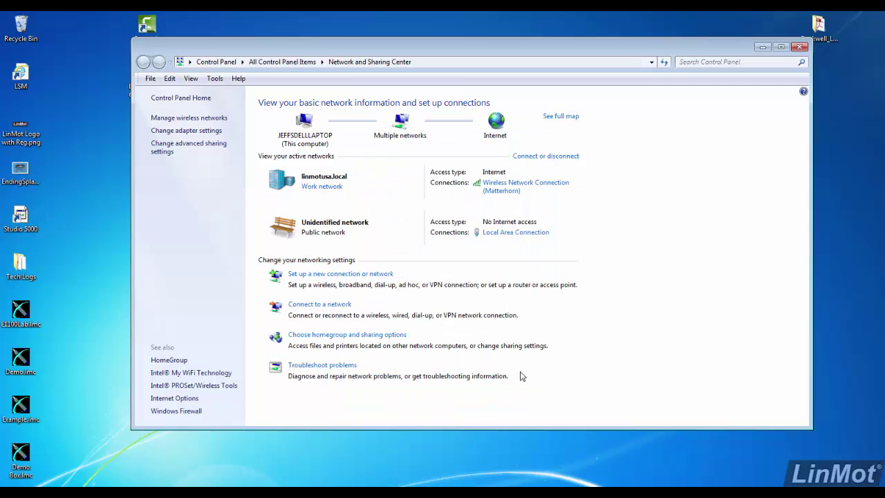
Close the Network and Sharing Center and launch LinMot-Talk 6.4
{"action": "left_click", "coordinate": [800, 47]}
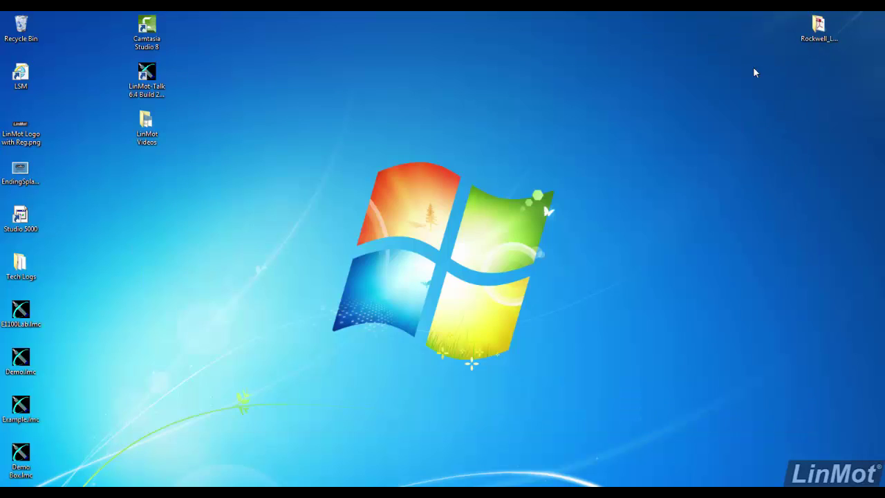
{"action": "left_click", "coordinate": [149, 77]}
{"action": "double_click", "coordinate": [149, 77]}
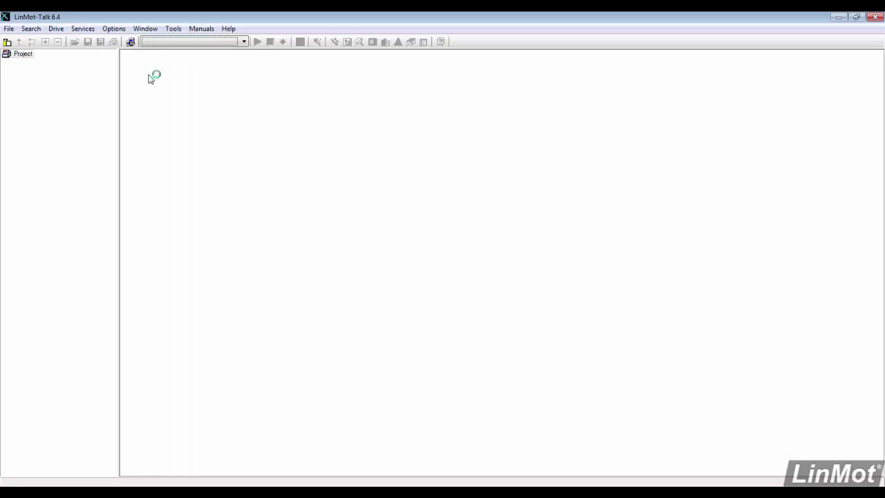
Log in over ETHERNET and scan for drives through the Atheros adapter at 192.168.1.182
{"action": "left_click", "coordinate": [9, 28]}
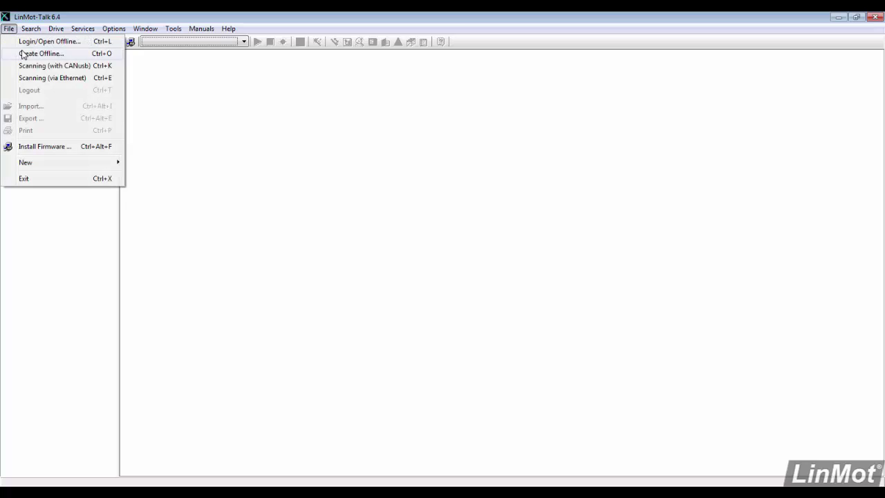
{"action": "left_click", "coordinate": [28, 41]}
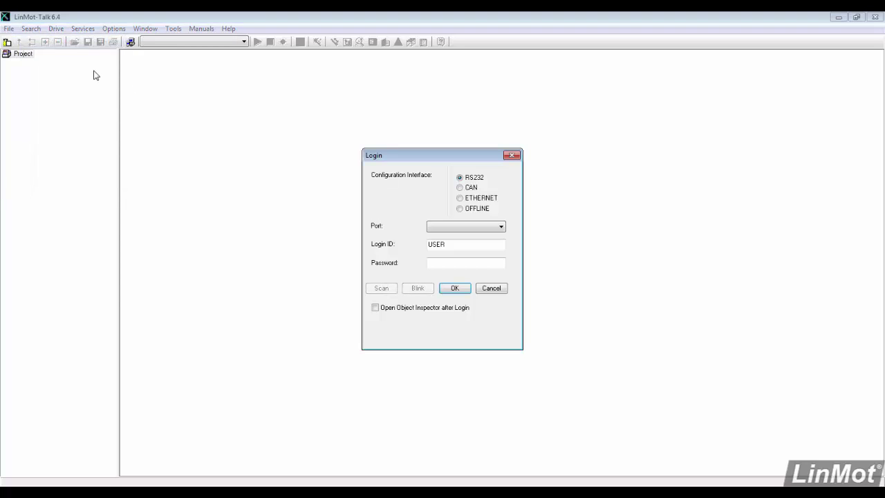
{"action": "left_click", "coordinate": [459, 198]}
{"action": "left_click", "coordinate": [382, 288]}
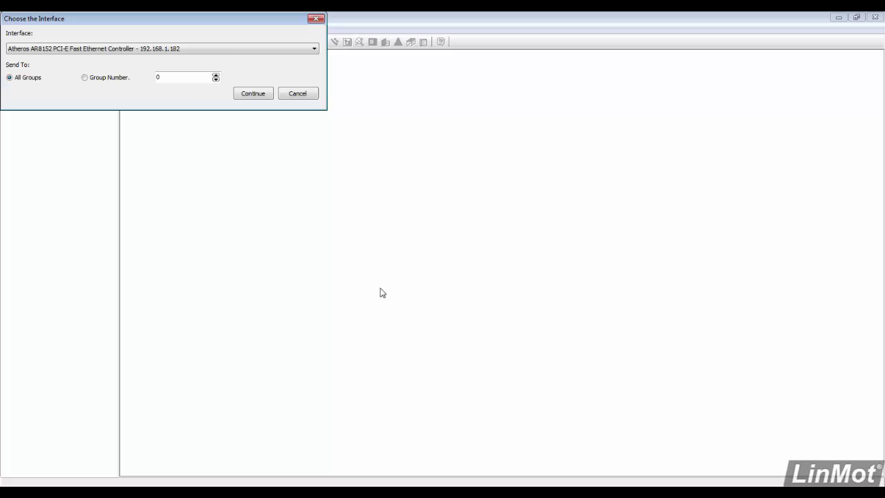
{"action": "left_click", "coordinate": [232, 50]}
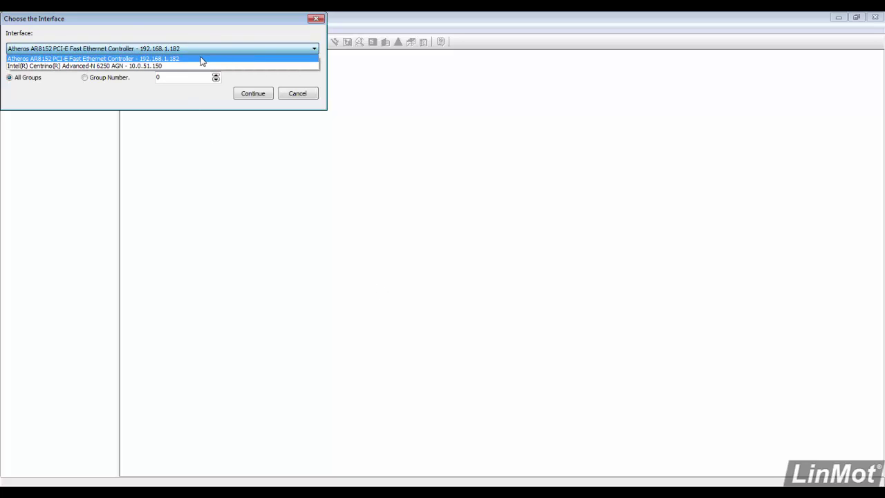
{"action": "left_click", "coordinate": [201, 59]}
Continue with the Atheros adapter and use Login All to connect the x-axis and rotary axis drives
{"action": "left_click", "coordinate": [253, 93]}
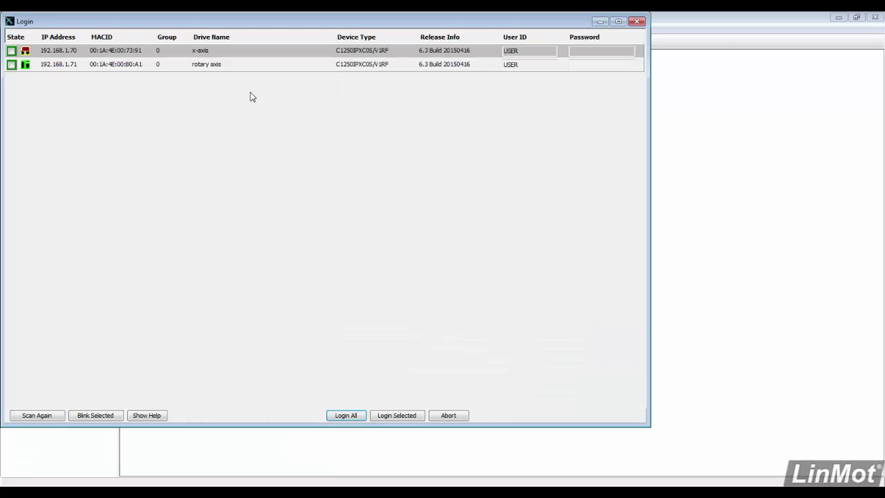
{"action": "left_click", "coordinate": [344, 417]}
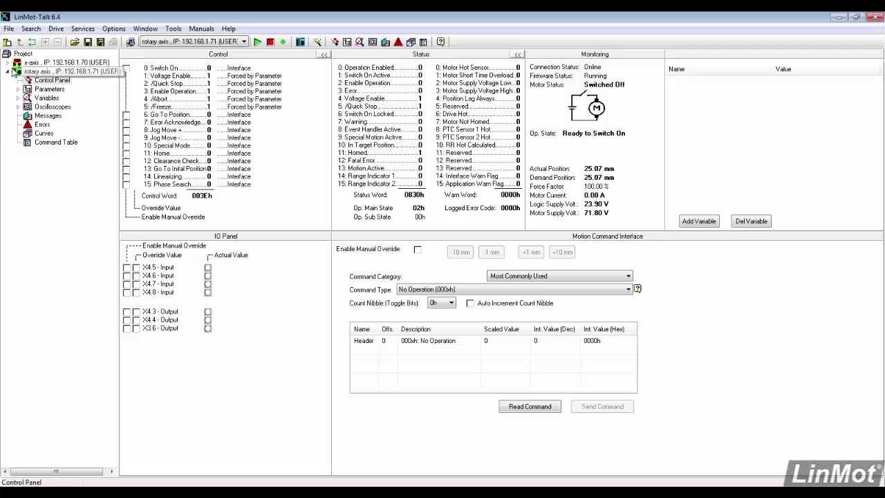
Reread all x-axis variables and save its configuration to the Desktop as Linear.lmc
{"action": "left_click", "coordinate": [7, 63]}
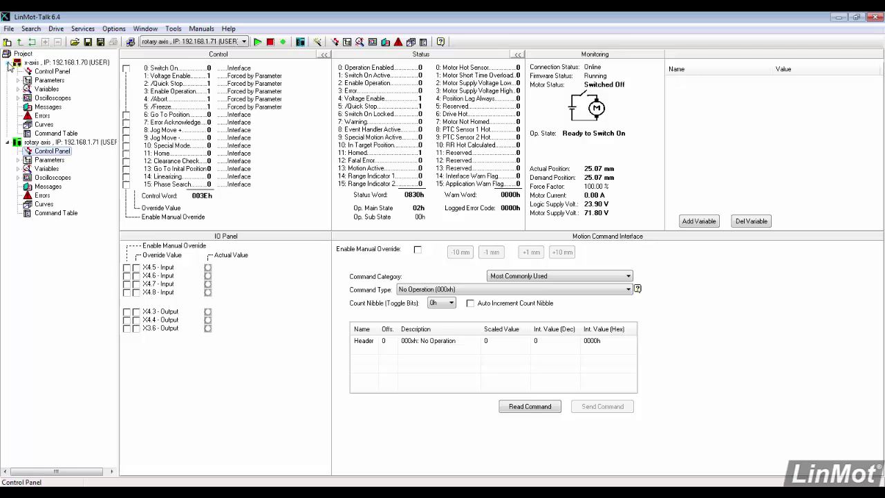
{"action": "left_click", "coordinate": [91, 64]}
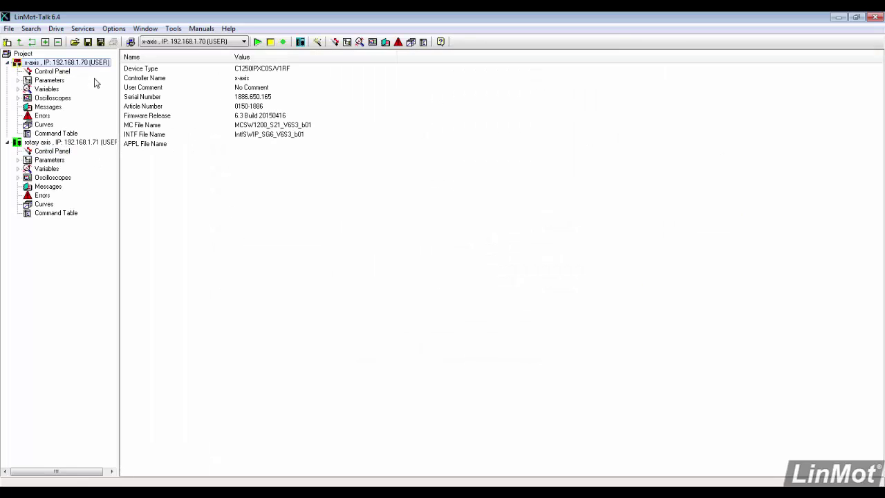
{"action": "left_click", "coordinate": [101, 42]}
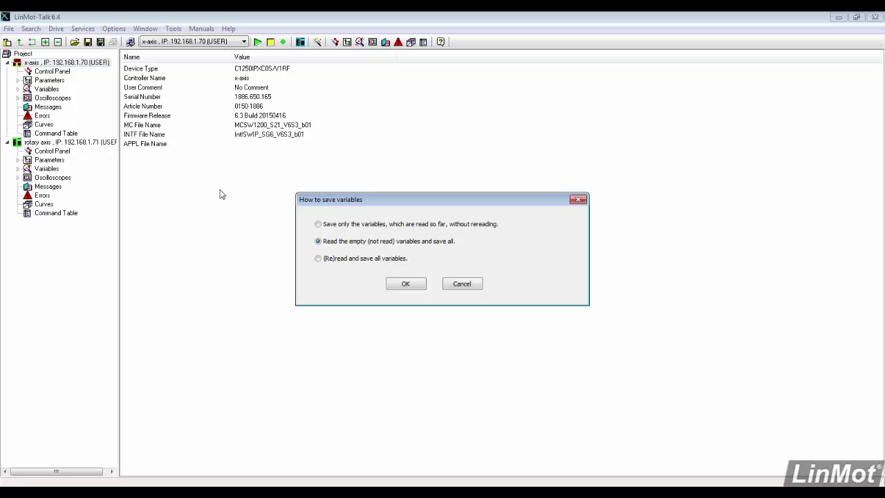
{"action": "left_click", "coordinate": [318, 258]}
{"action": "left_click", "coordinate": [400, 286]}
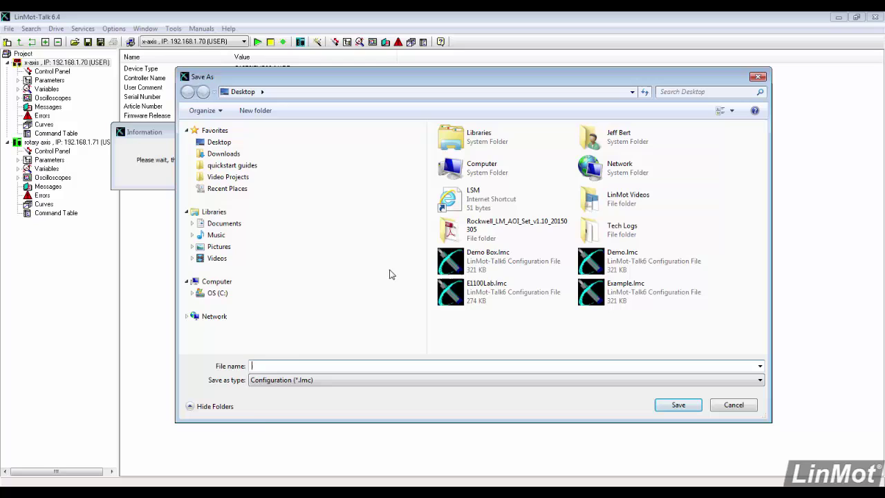
{"action": "type", "text": "Linear"}
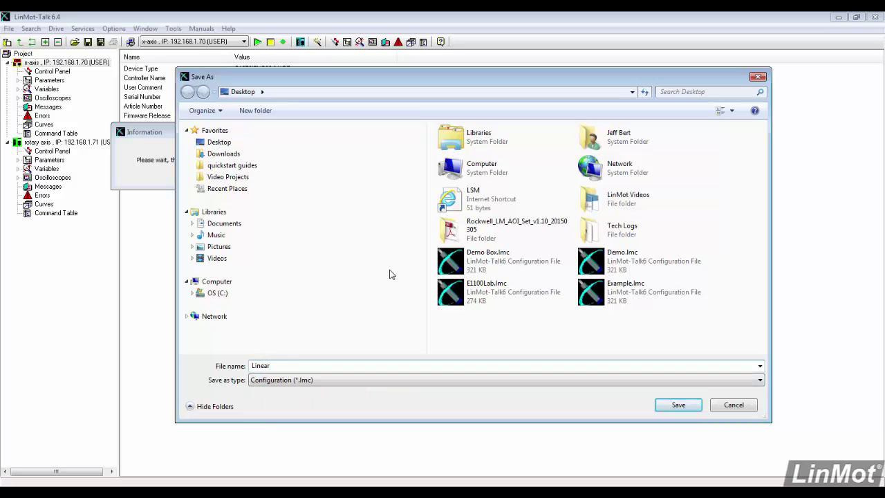
{"action": "key", "text": "Return"}
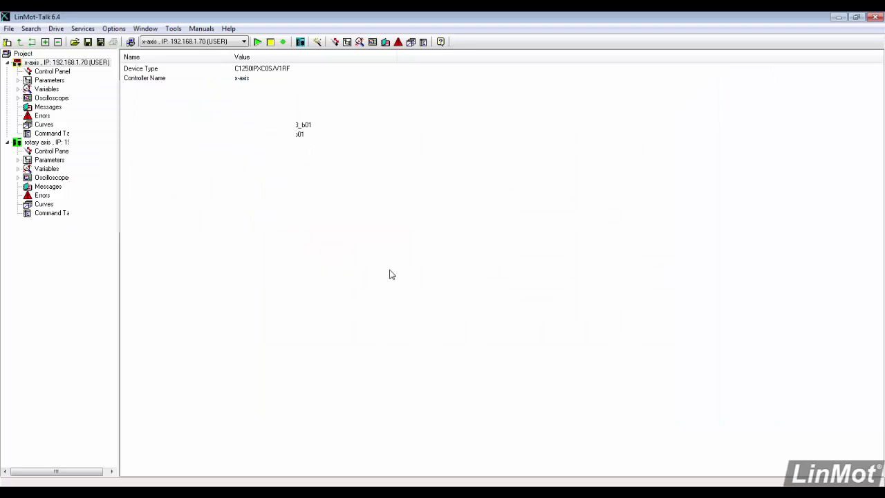
Reread all rotary axis variables and save its configuration to the Desktop as rotary
{"action": "left_click", "coordinate": [84, 145]}
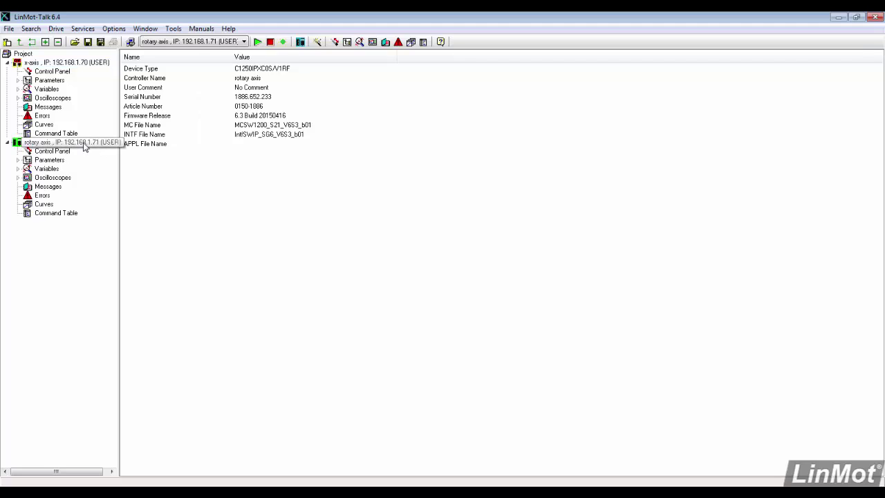
{"action": "left_click", "coordinate": [100, 42]}
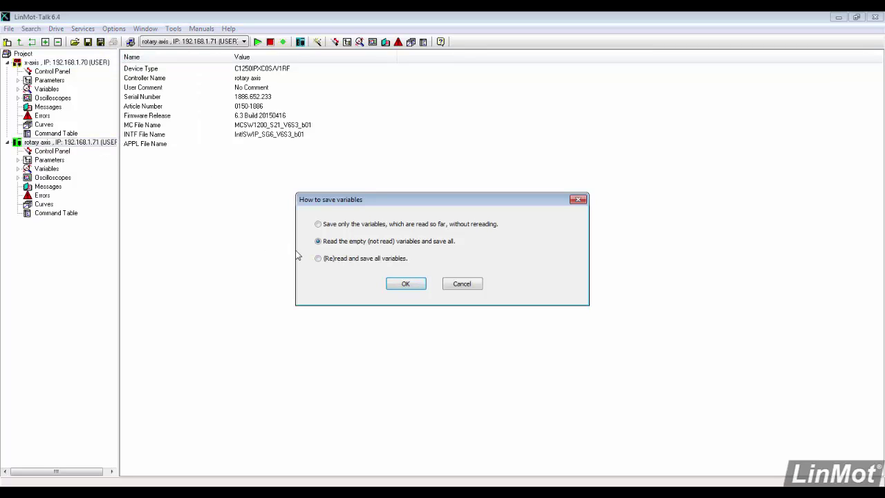
{"action": "left_click", "coordinate": [318, 258]}
{"action": "left_click", "coordinate": [405, 284]}
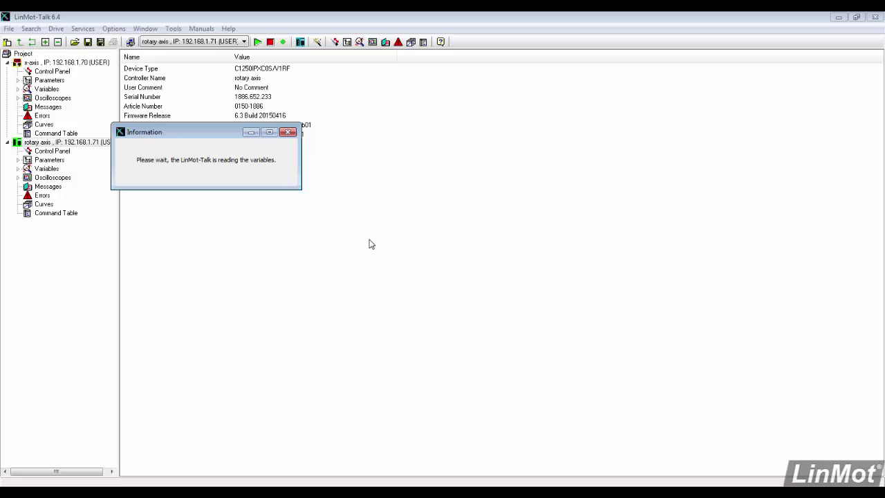
{"action": "type", "text": "rotary"}
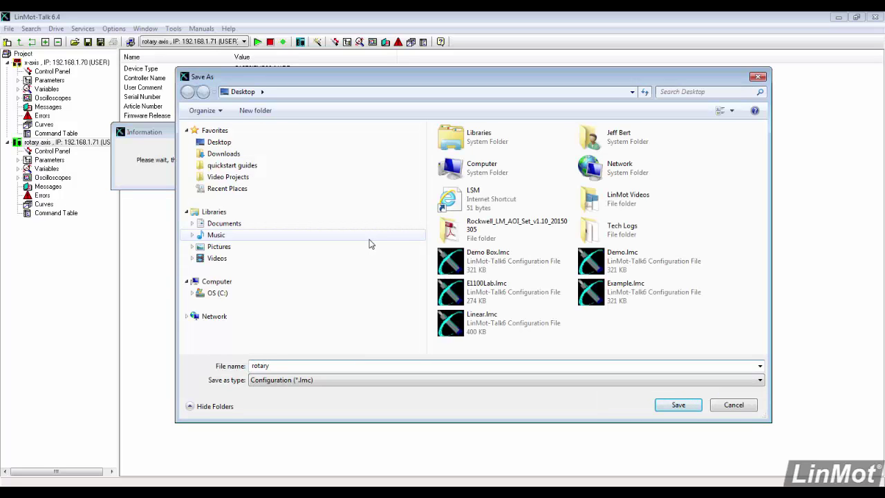
{"action": "key", "text": "Return"}
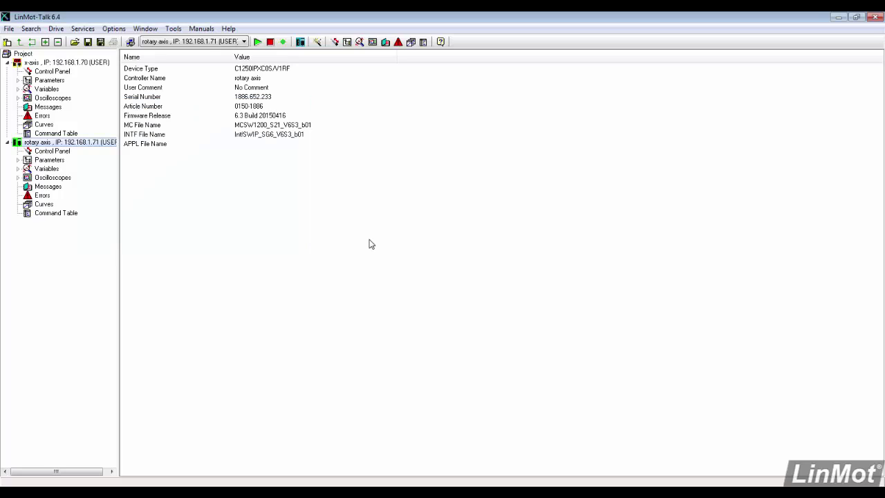
{"action": "left_click", "coordinate": [95, 64]}
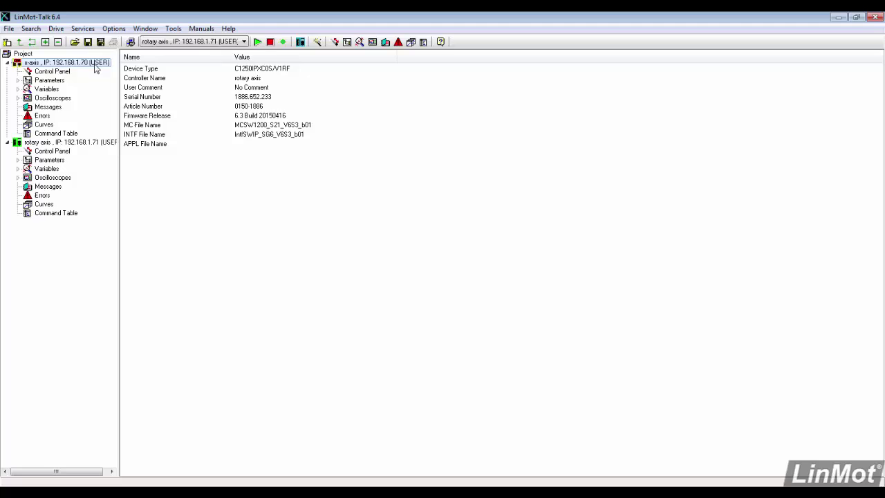
{"action": "left_click", "coordinate": [42, 115]}
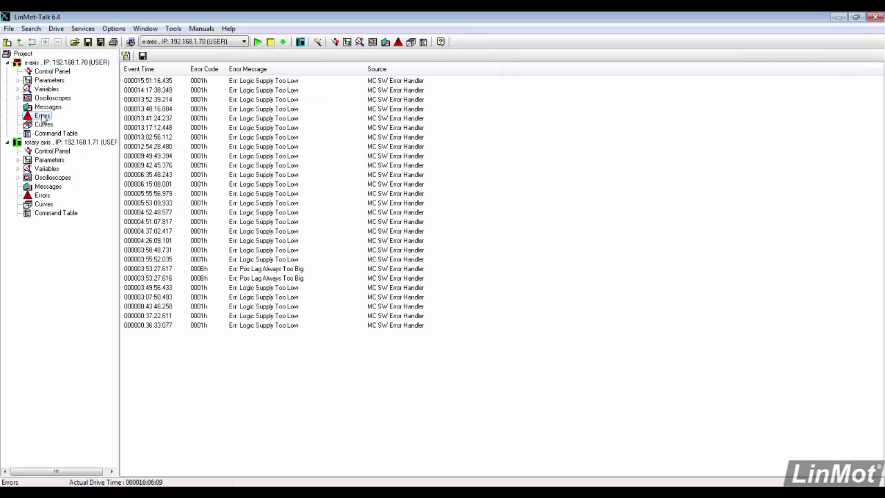
{"action": "left_click", "coordinate": [257, 270]}
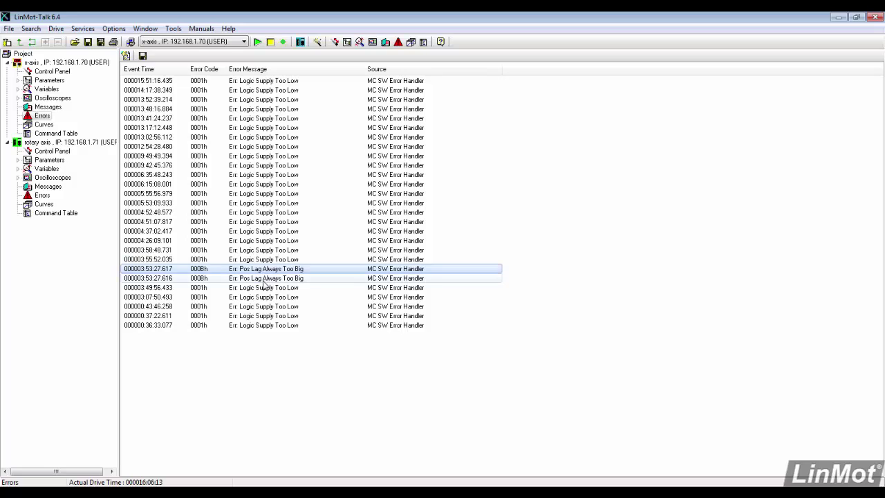
{"action": "double_click", "coordinate": [264, 269]}
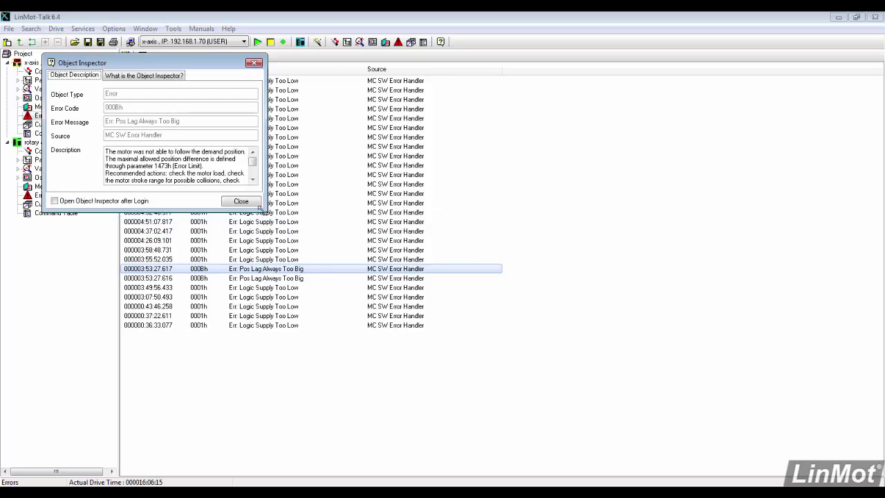
{"action": "left_click_drag", "start_coordinate": [269, 213], "coordinate": [340, 285]}
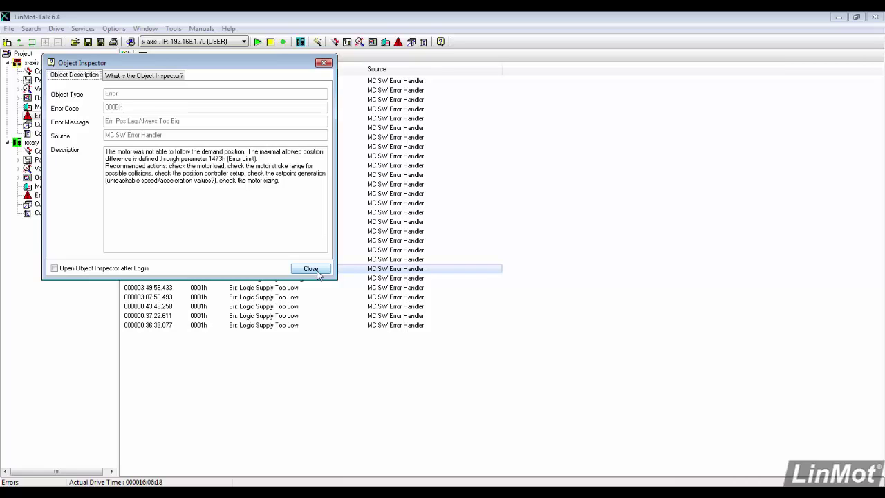
{"action": "left_click", "coordinate": [310, 269]}
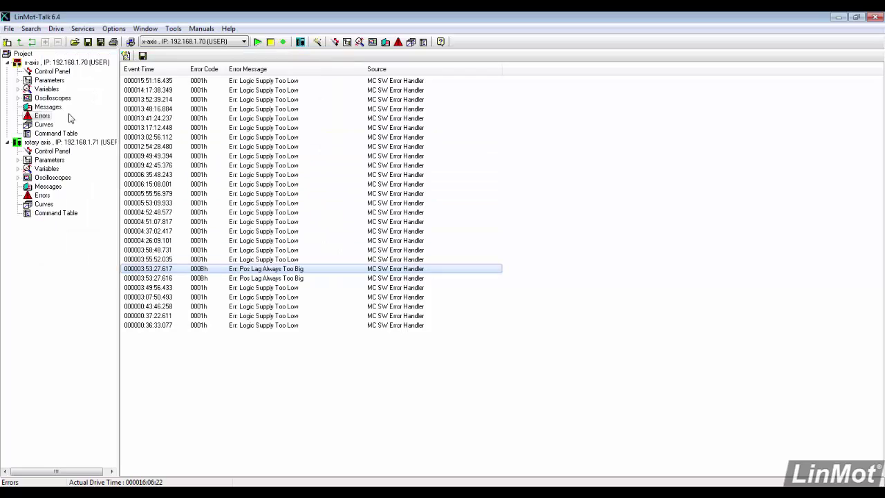
Read the x-axis 'MC SW Stopped' message in the Object Inspector, then show the x-axis Parameters
{"action": "left_click", "coordinate": [49, 110]}
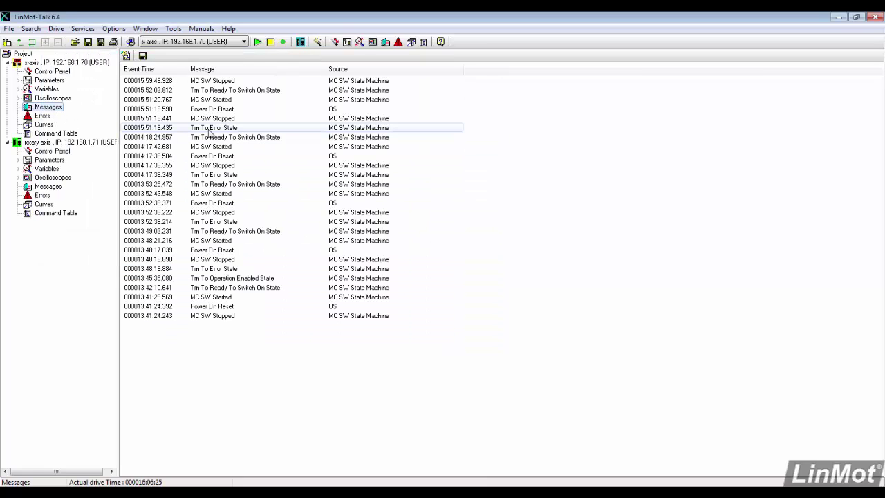
{"action": "left_click", "coordinate": [213, 118]}
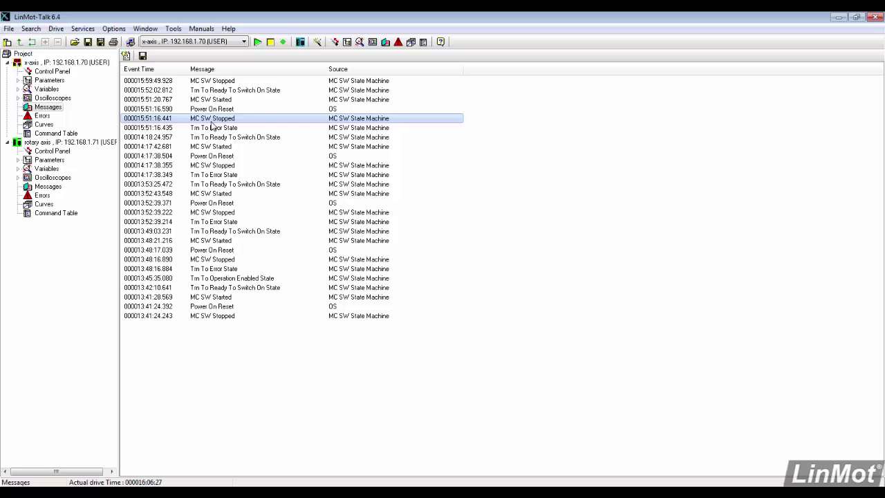
{"action": "double_click", "coordinate": [211, 122]}
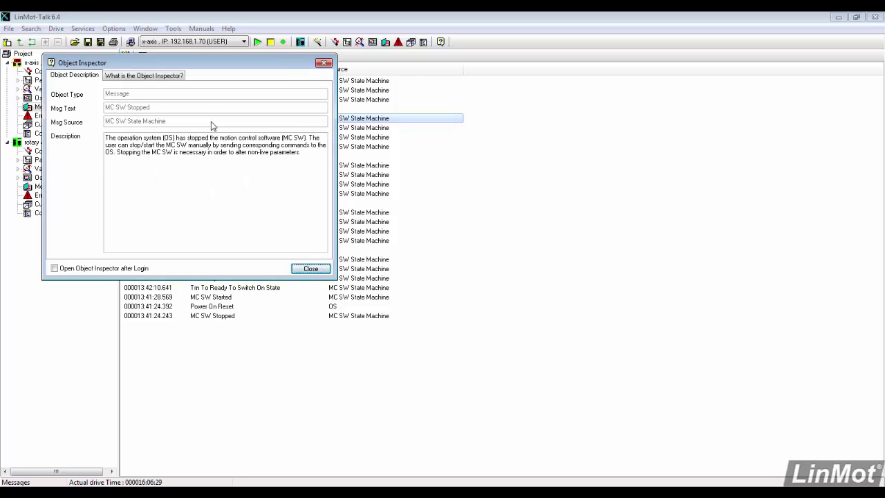
{"action": "left_click", "coordinate": [311, 268]}
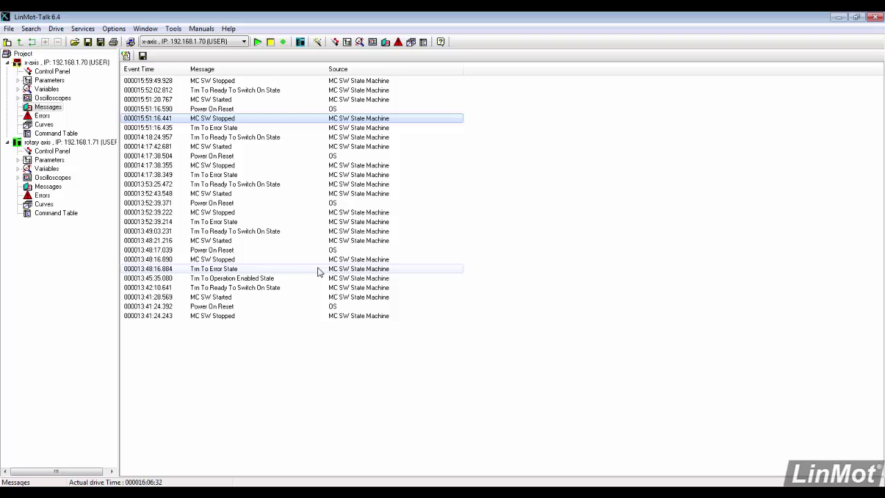
{"action": "left_click", "coordinate": [55, 82]}
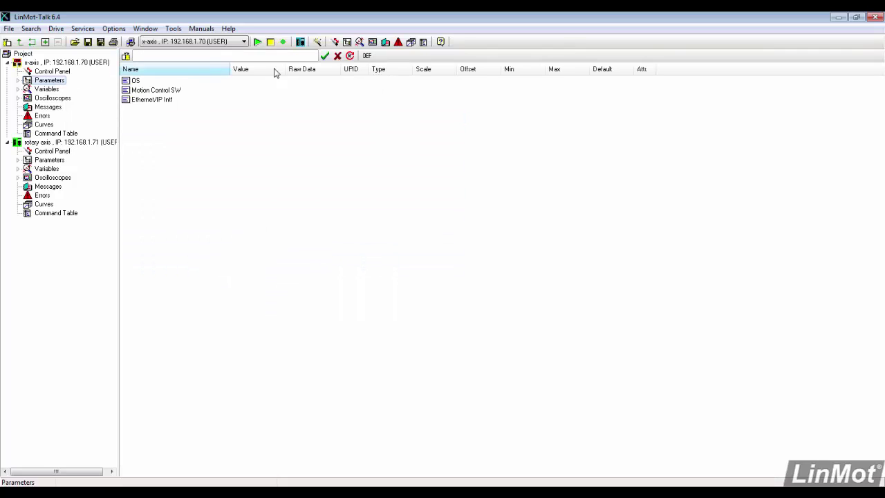
{"action": "left_click", "coordinate": [367, 56]}
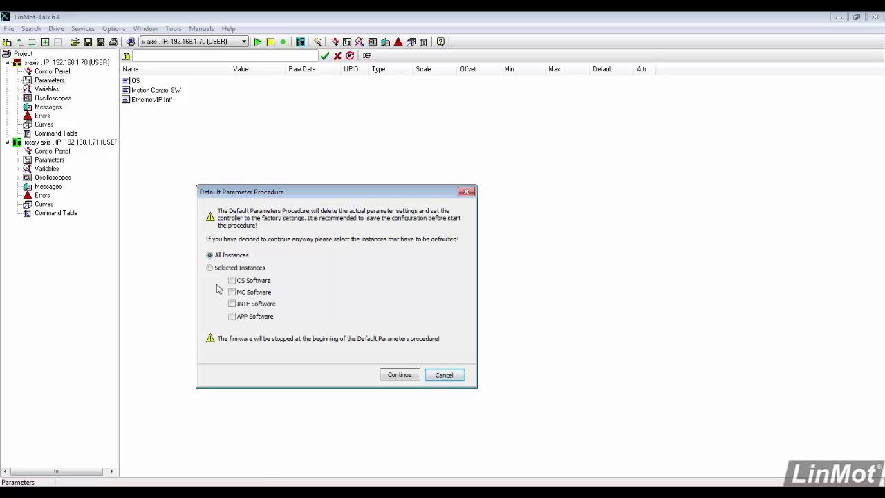
{"action": "left_click", "coordinate": [450, 377]}
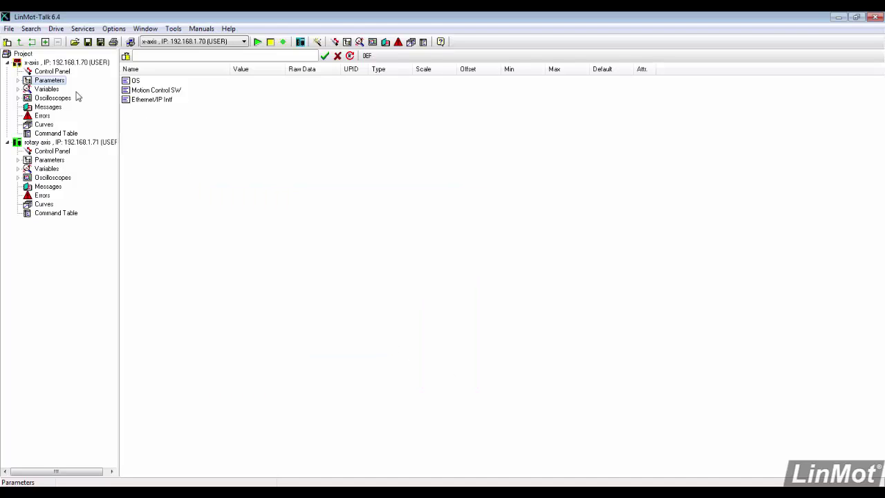
Import Linear.lmc into the x-axis drive with Import All checked, and acknowledge the success
{"action": "left_click", "coordinate": [76, 64]}
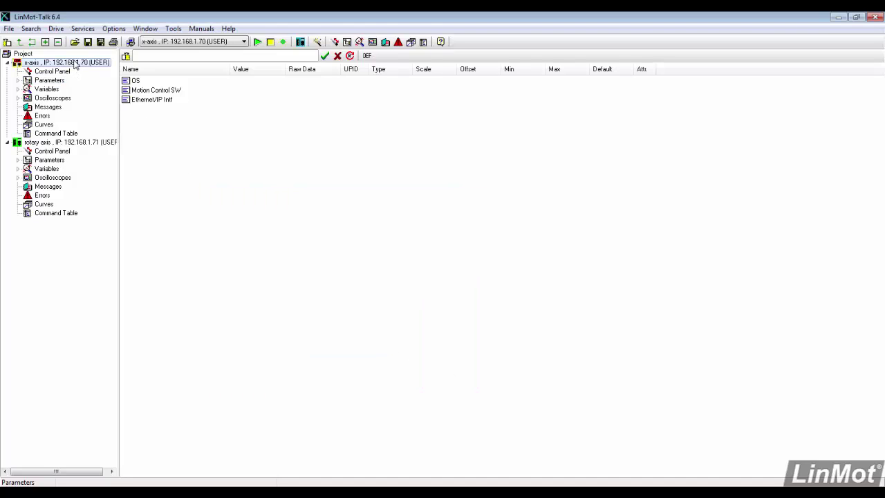
{"action": "left_click", "coordinate": [9, 28]}
{"action": "left_click", "coordinate": [37, 107]}
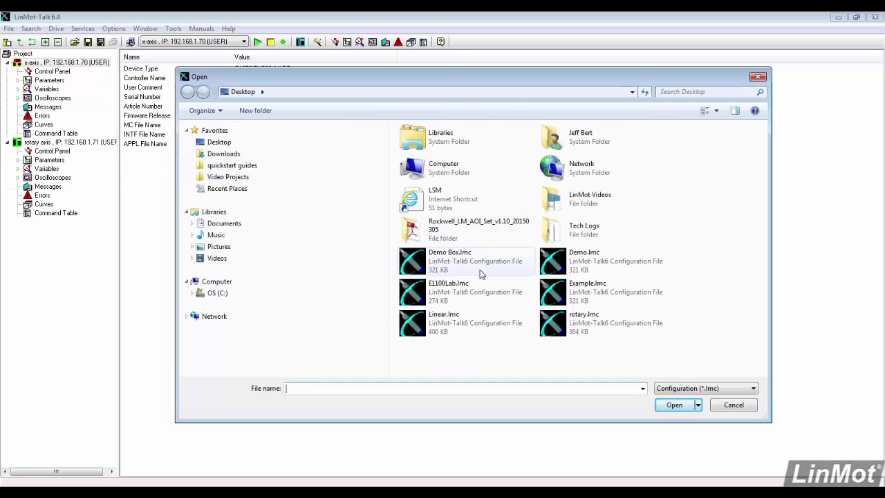
{"action": "left_click", "coordinate": [482, 323]}
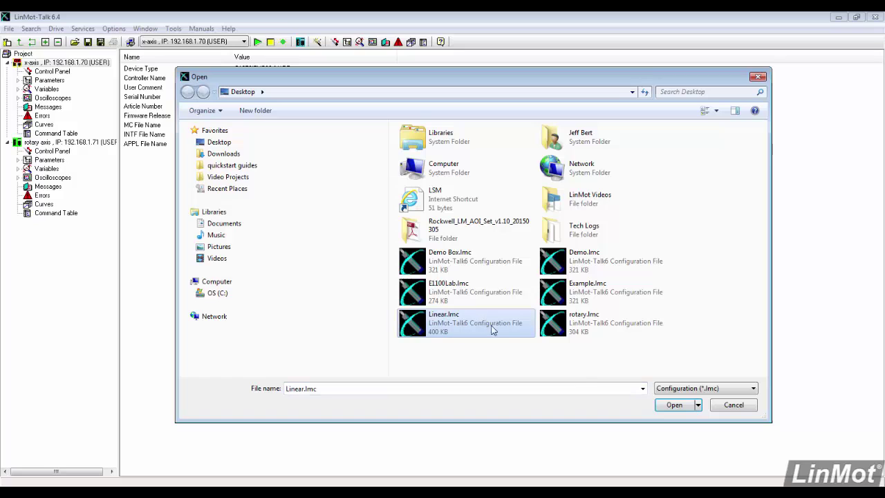
{"action": "left_click", "coordinate": [676, 405]}
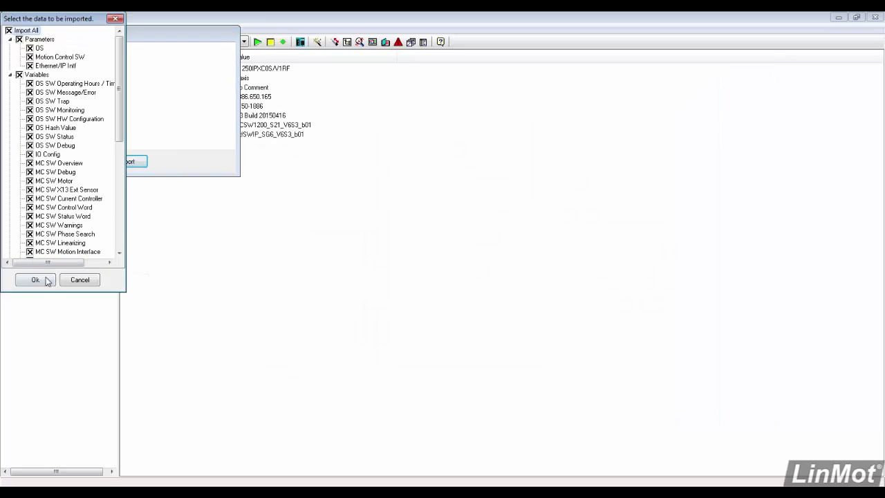
{"action": "left_click", "coordinate": [38, 286]}
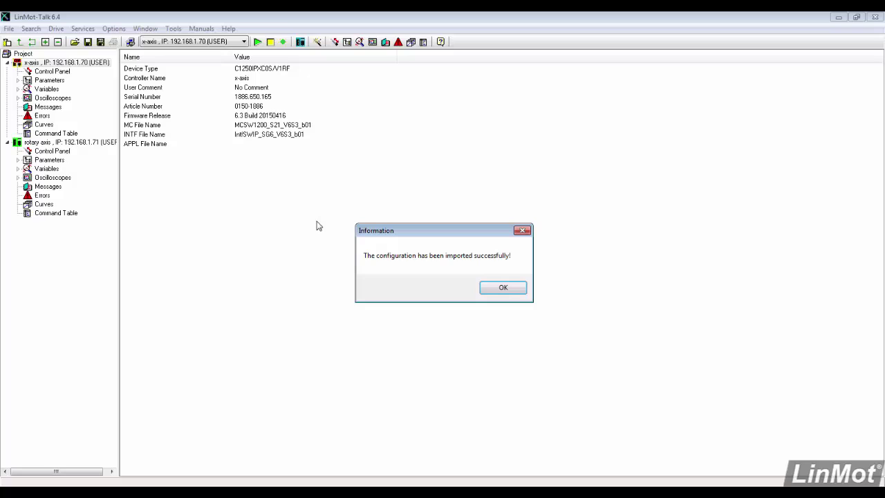
{"action": "left_click", "coordinate": [501, 287]}
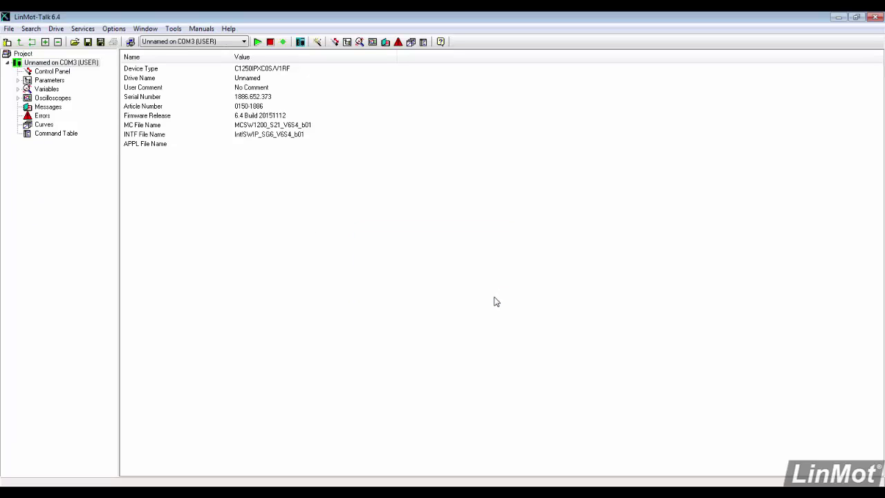
Search captions for 'Demand', extending to variables, until Demand Current (UPID 1B93h) is reached
{"action": "left_click", "coordinate": [31, 31]}
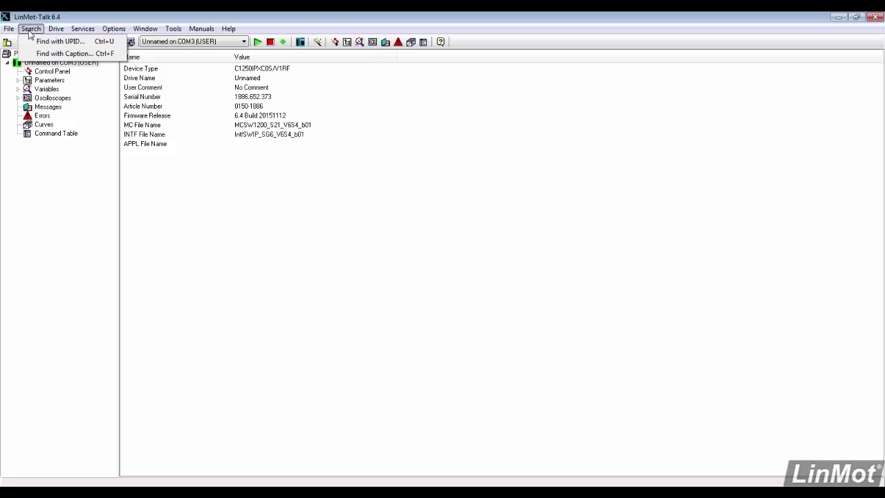
{"action": "left_click", "coordinate": [44, 54]}
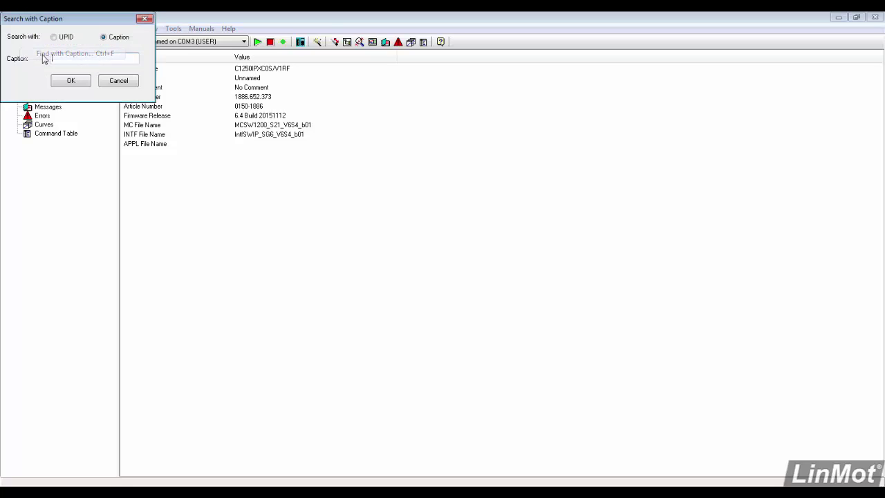
{"action": "type", "text": "D"}
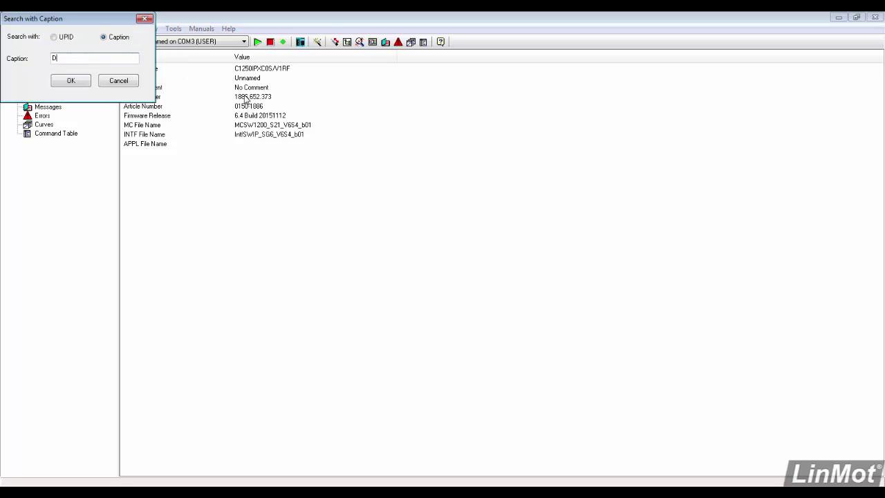
{"action": "type", "text": "emand Current"}
{"action": "left_click", "coordinate": [69, 81]}
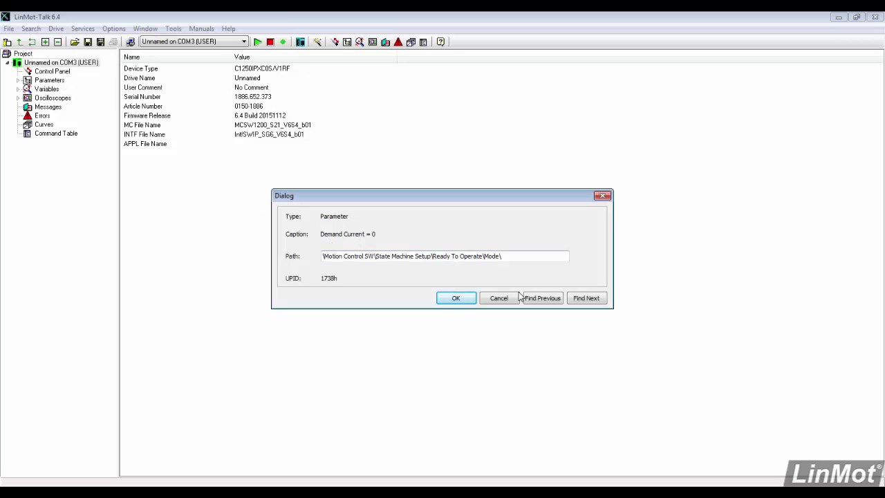
{"action": "left_click", "coordinate": [585, 298]}
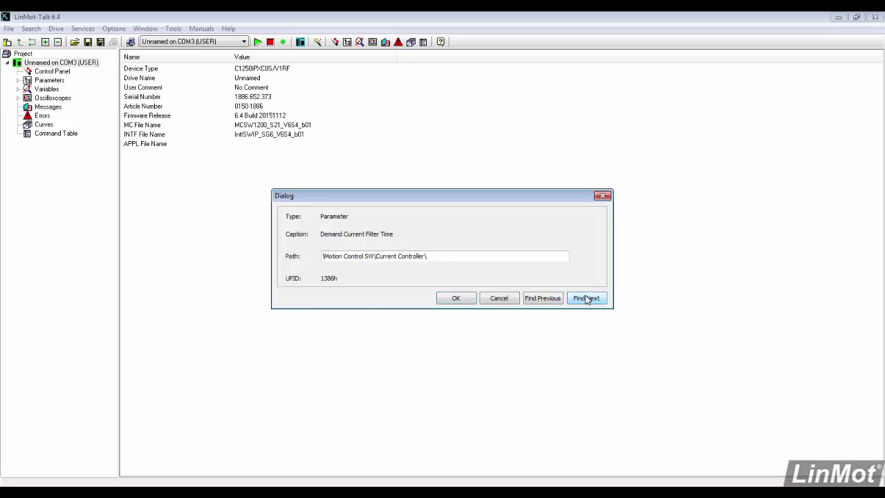
{"action": "left_click", "coordinate": [585, 298]}
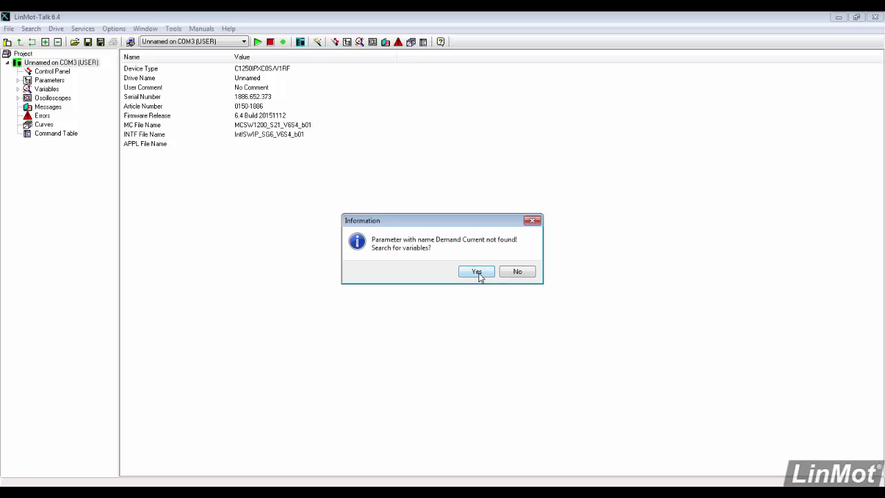
{"action": "left_click", "coordinate": [477, 273]}
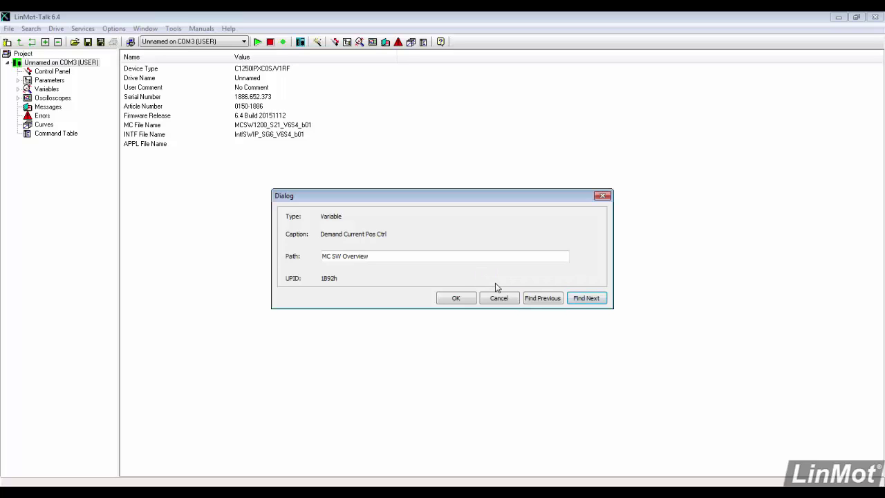
{"action": "left_click", "coordinate": [588, 299]}
{"action": "left_click", "coordinate": [456, 298]}
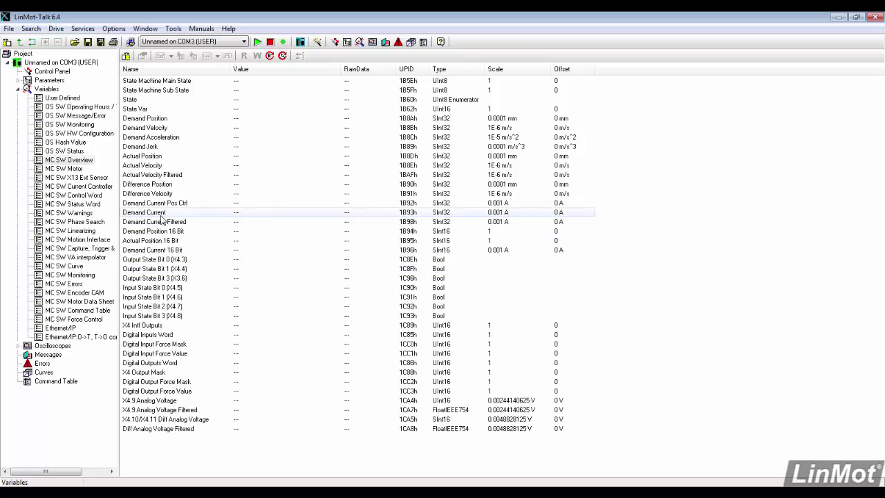
Read all MC SW Overview variables once, then cyclically, so Demand Current shows 0.037 A
{"action": "left_click", "coordinate": [266, 58]}
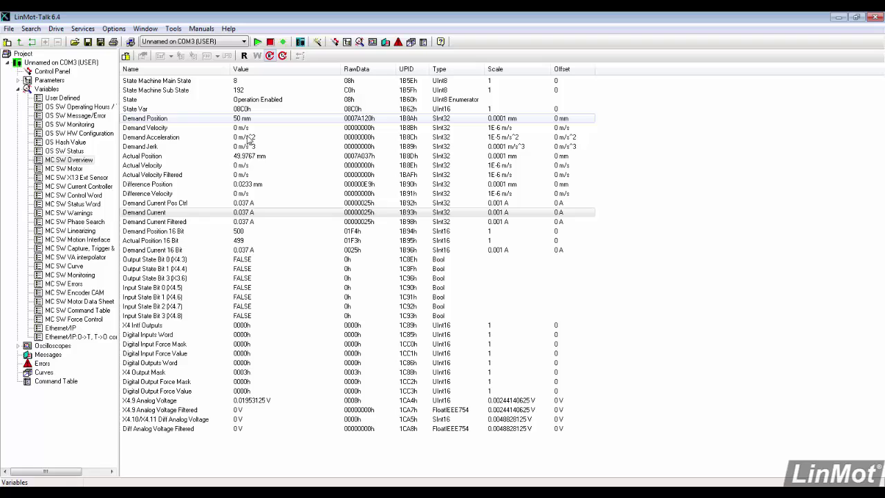
{"action": "left_click", "coordinate": [284, 60]}
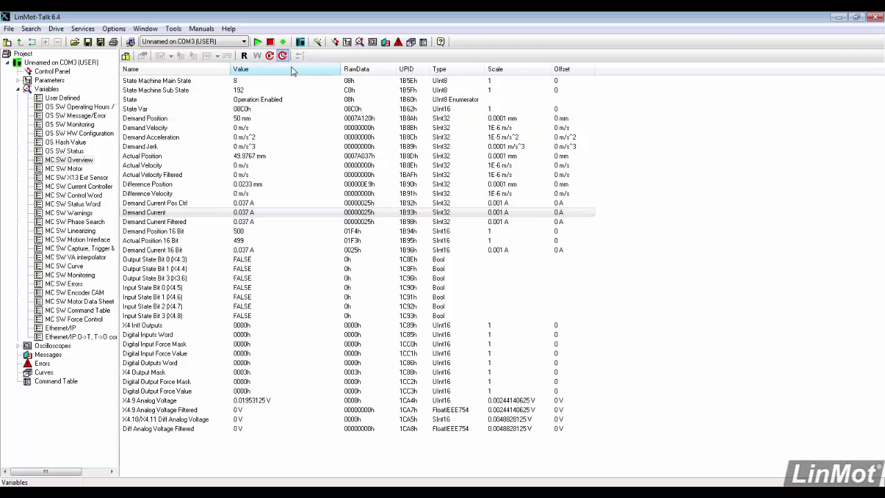